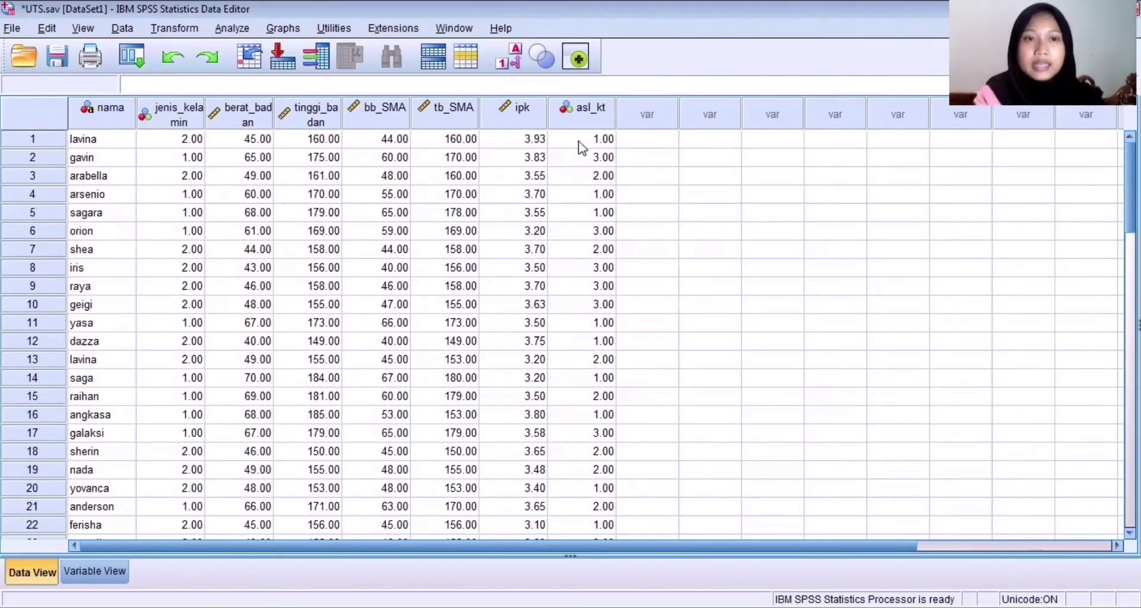
# Step: Set up an Independent-Samples T Test with Berat Badan as the test variable and Jenis Kelamin as the grouping variable
pyautogui.click(250, 28)
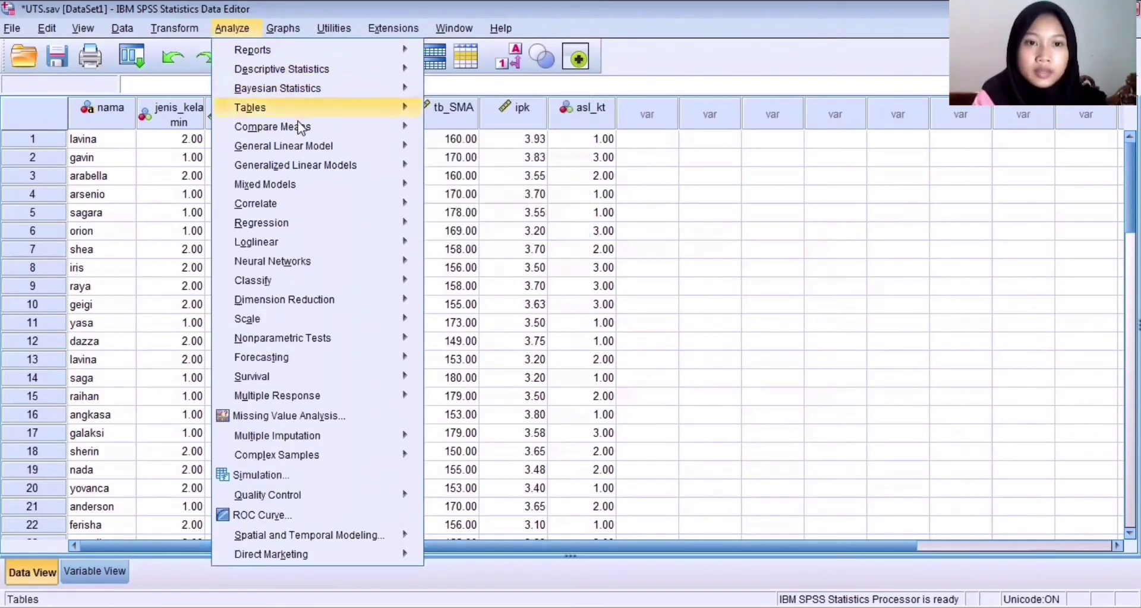
pyautogui.moveTo(300, 126)
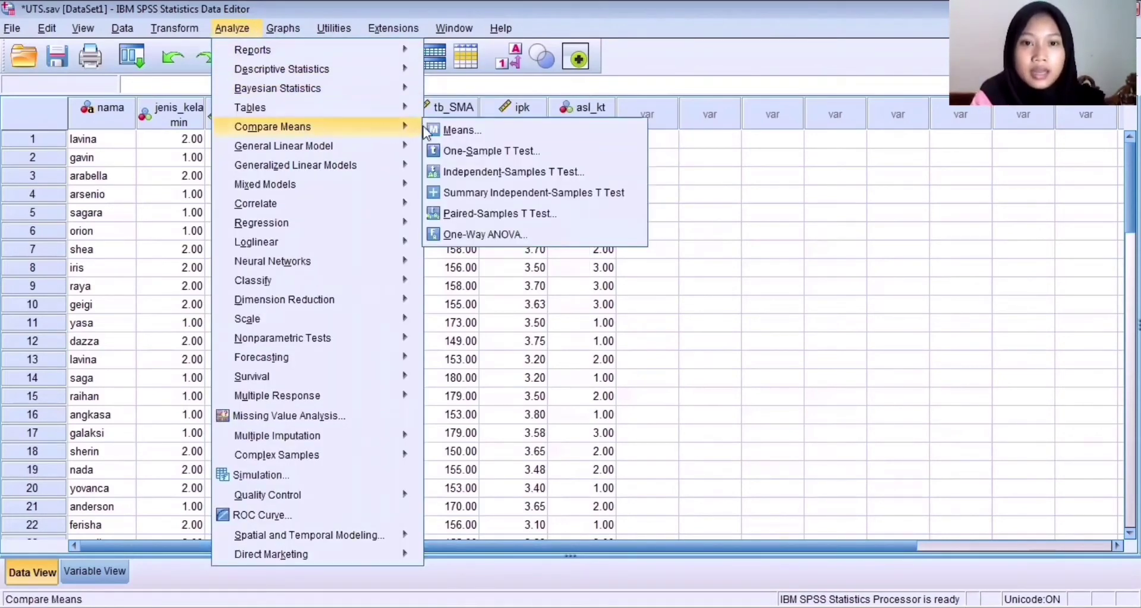
pyautogui.click(476, 172)
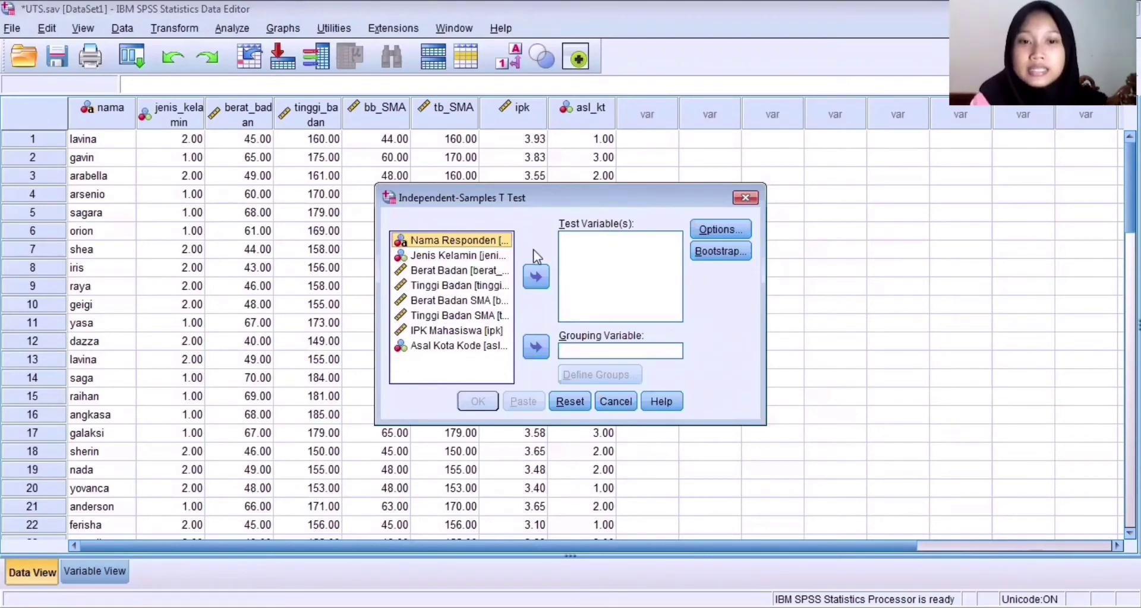
pyautogui.click(475, 274)
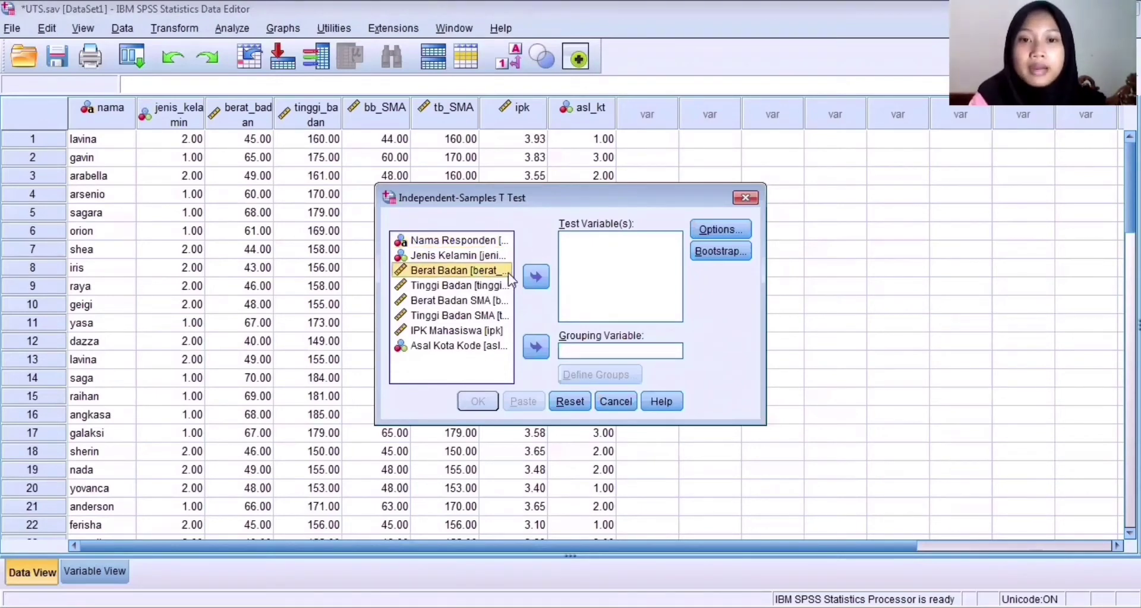
pyautogui.click(538, 278)
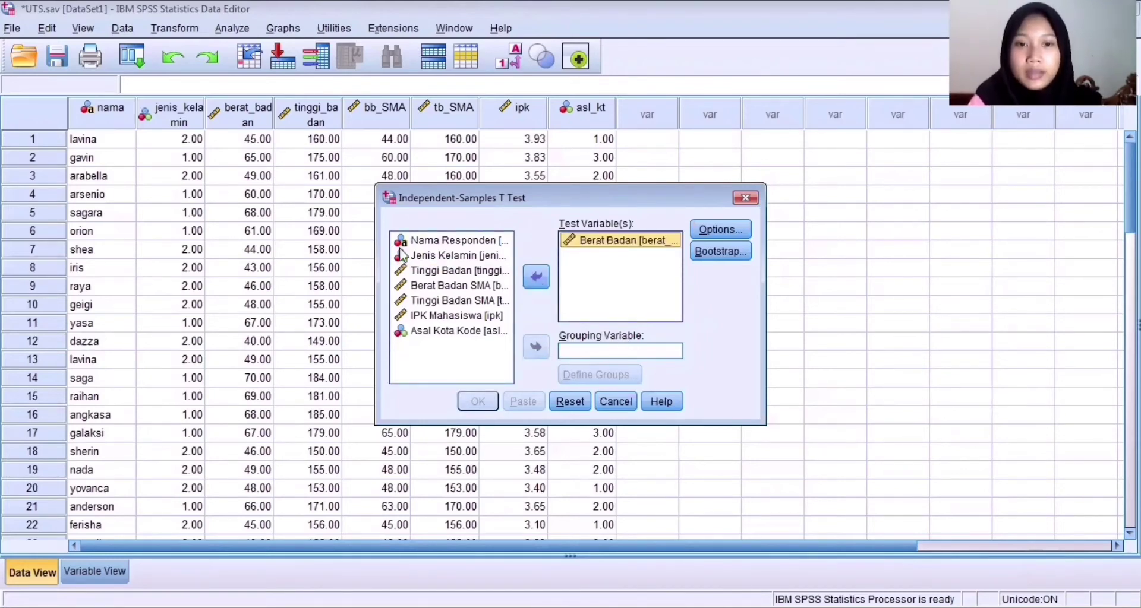
pyautogui.click(423, 256)
pyautogui.click(542, 347)
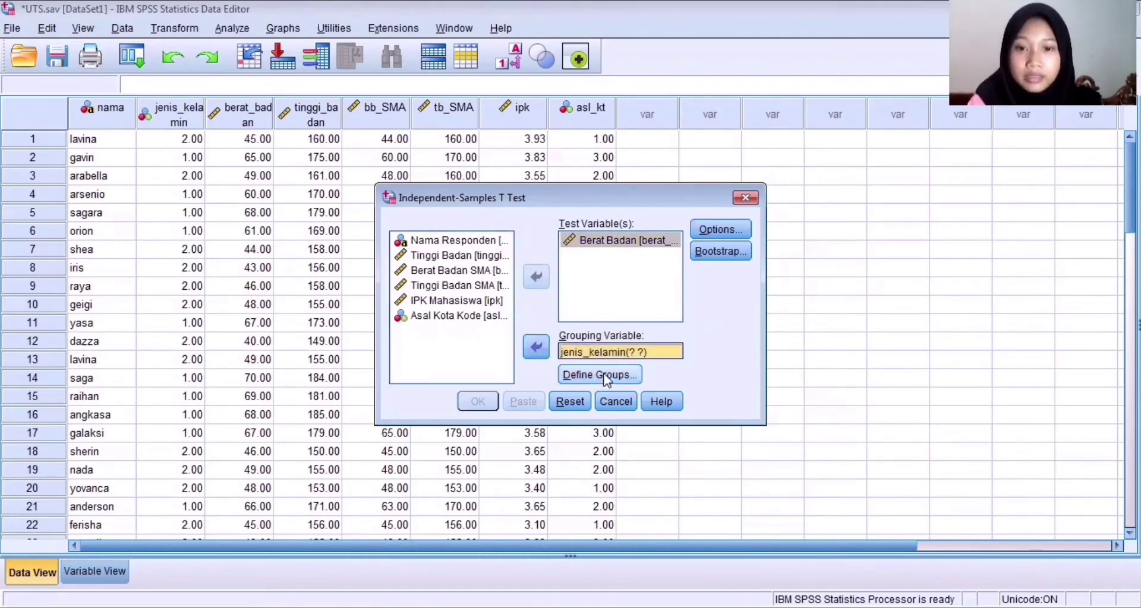
# Step: Define the Jenis Kelamin groups as 1 and 2, and run the independent-samples test
pyautogui.click(604, 375)
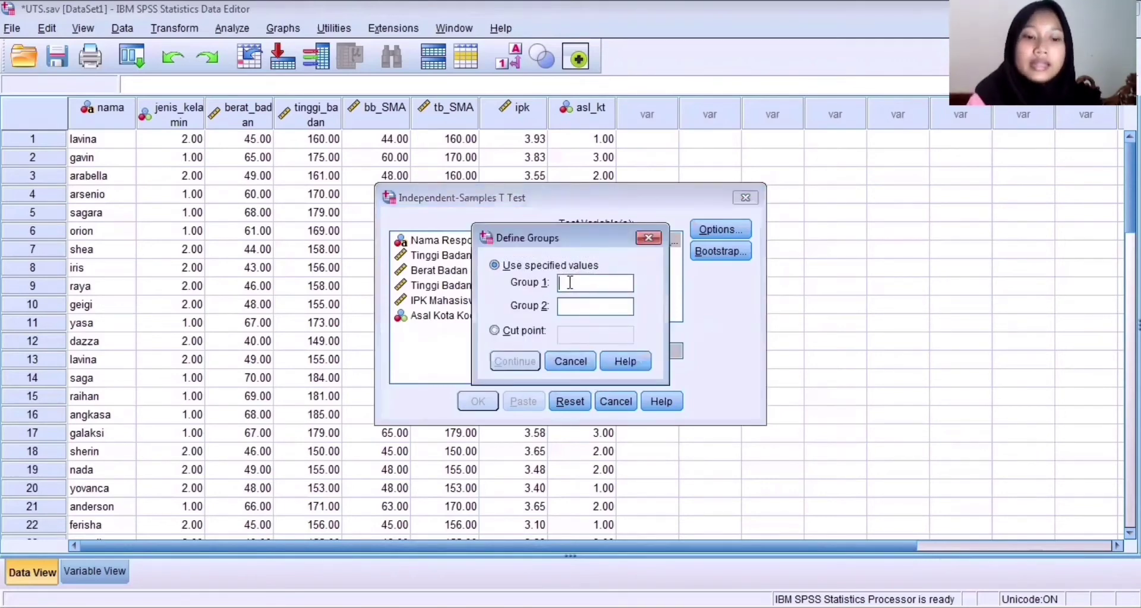
pyautogui.click(569, 283)
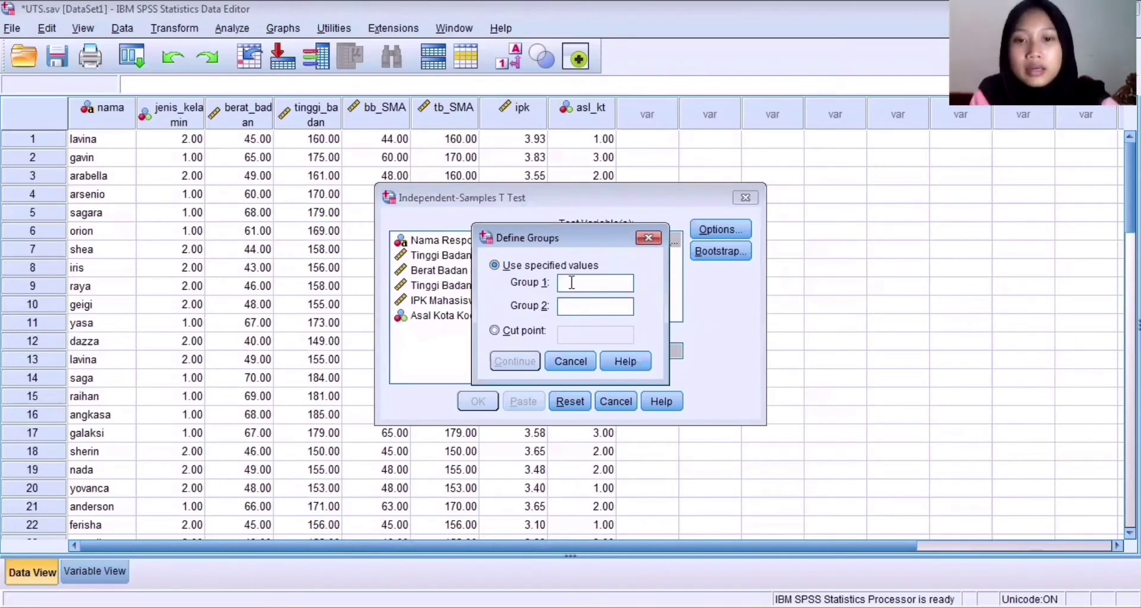
pyautogui.write('1')
pyautogui.click(575, 307)
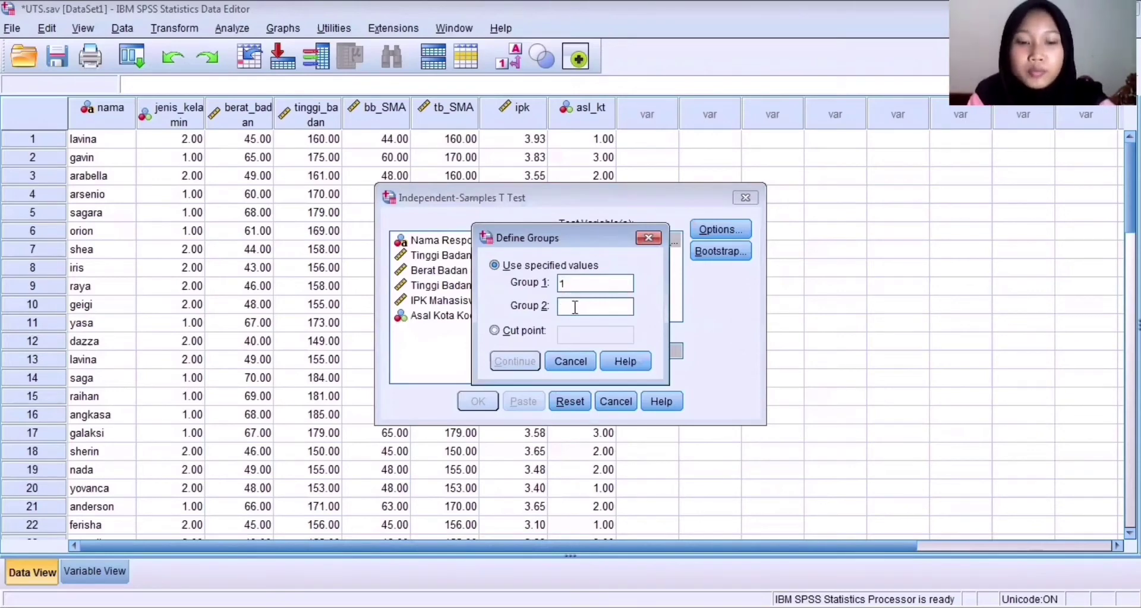
pyautogui.write('2')
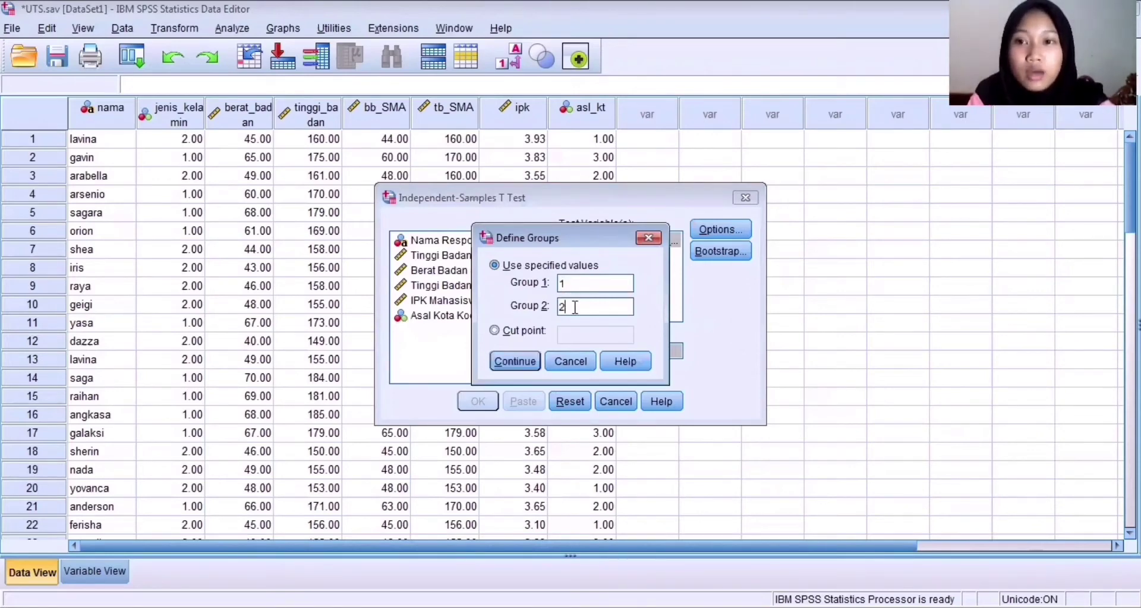
pyautogui.click(529, 364)
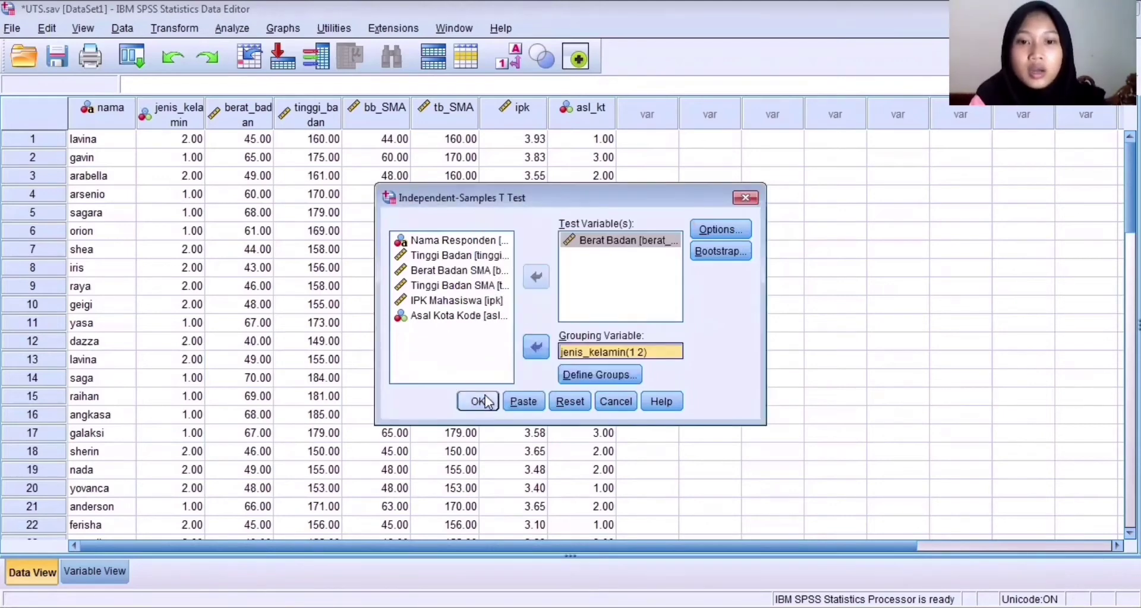
pyautogui.click(478, 402)
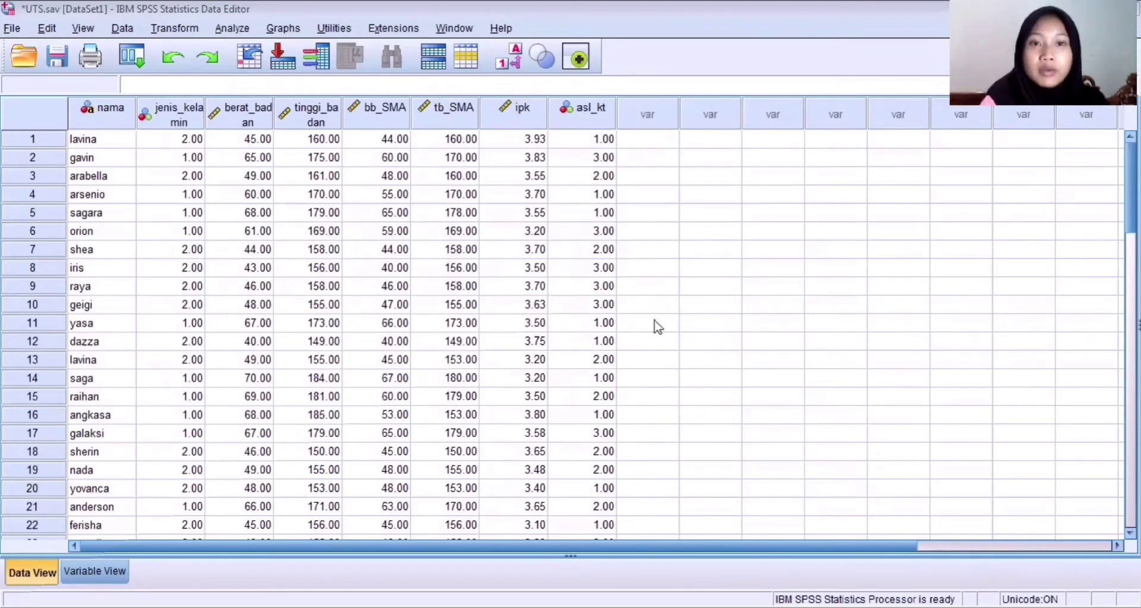
# Step: Run a Paired-Samples T Test pairing Tinggi Badan with Tinggi Badan SMA
pyautogui.click(237, 30)
pyautogui.moveTo(329, 126)
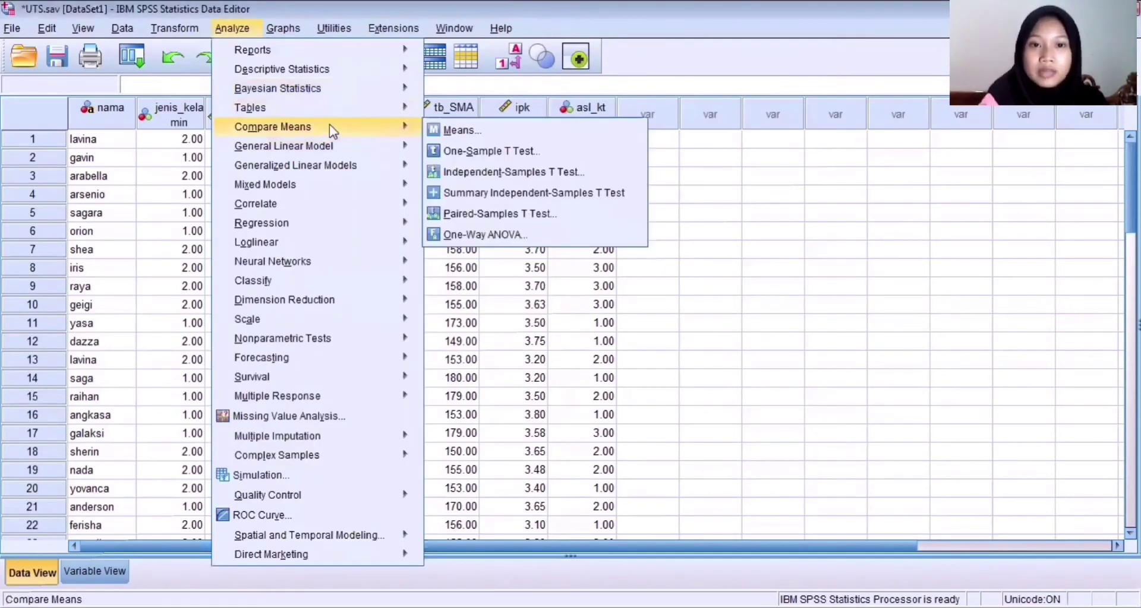
pyautogui.click(492, 220)
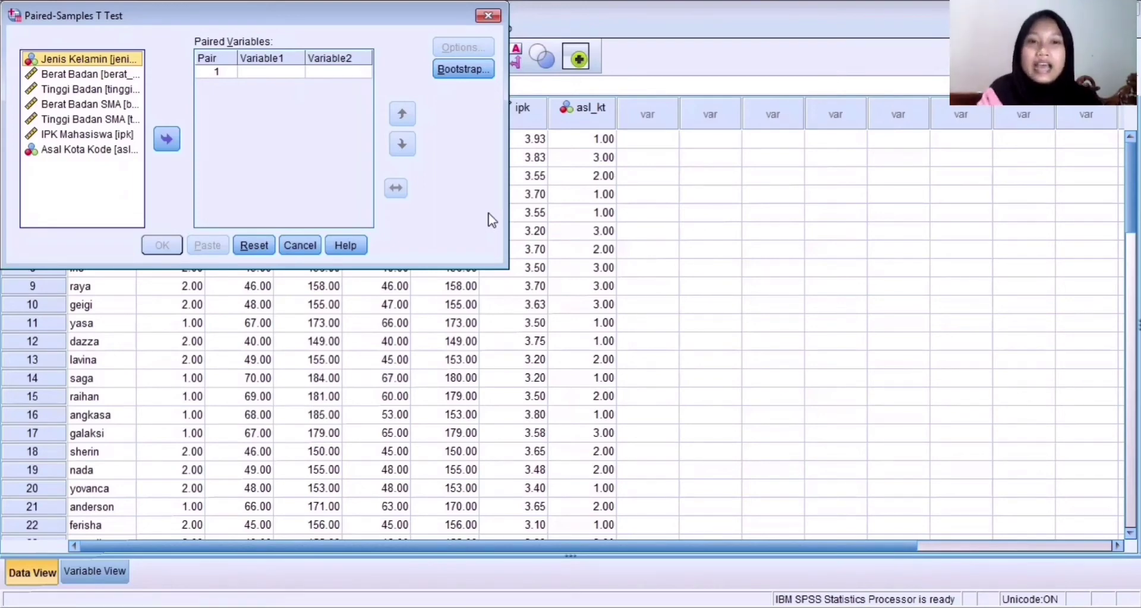
pyautogui.click(127, 90)
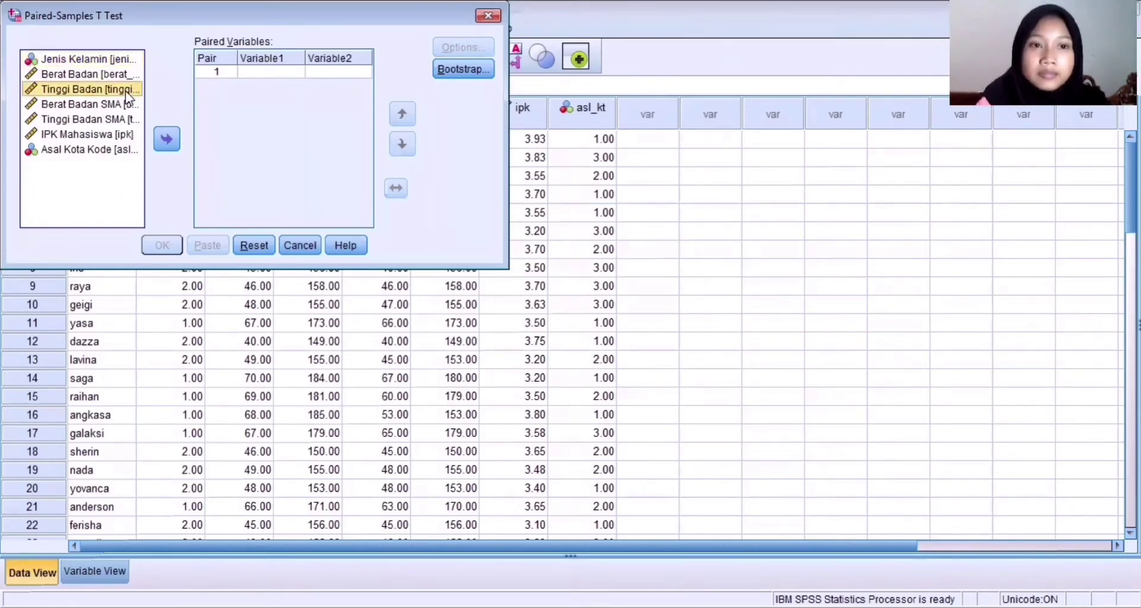
pyautogui.click(167, 138)
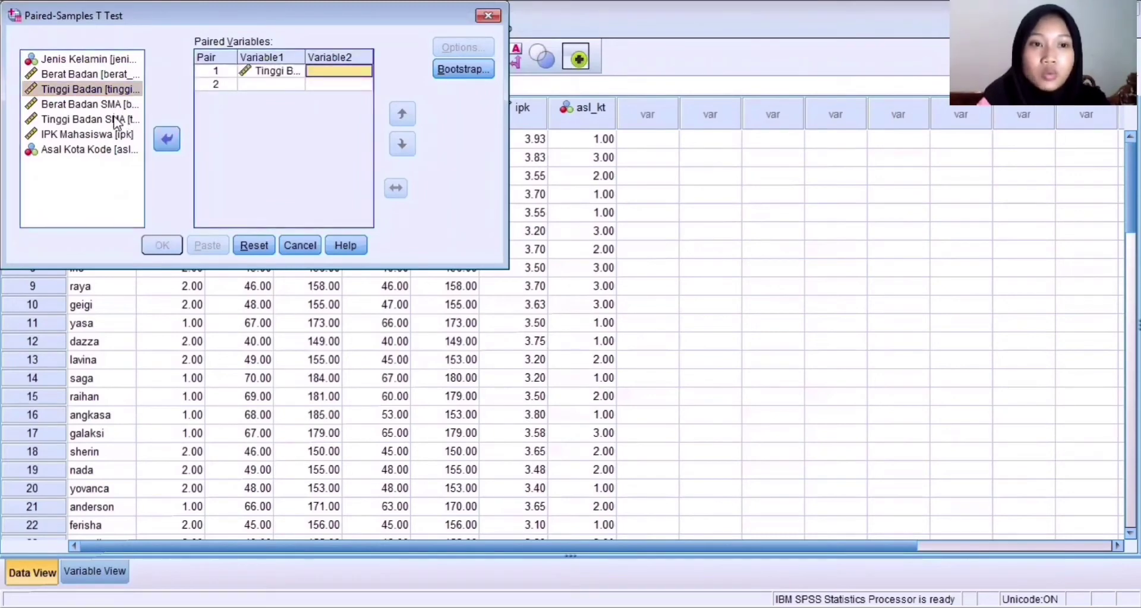
pyautogui.click(119, 119)
pyautogui.click(164, 132)
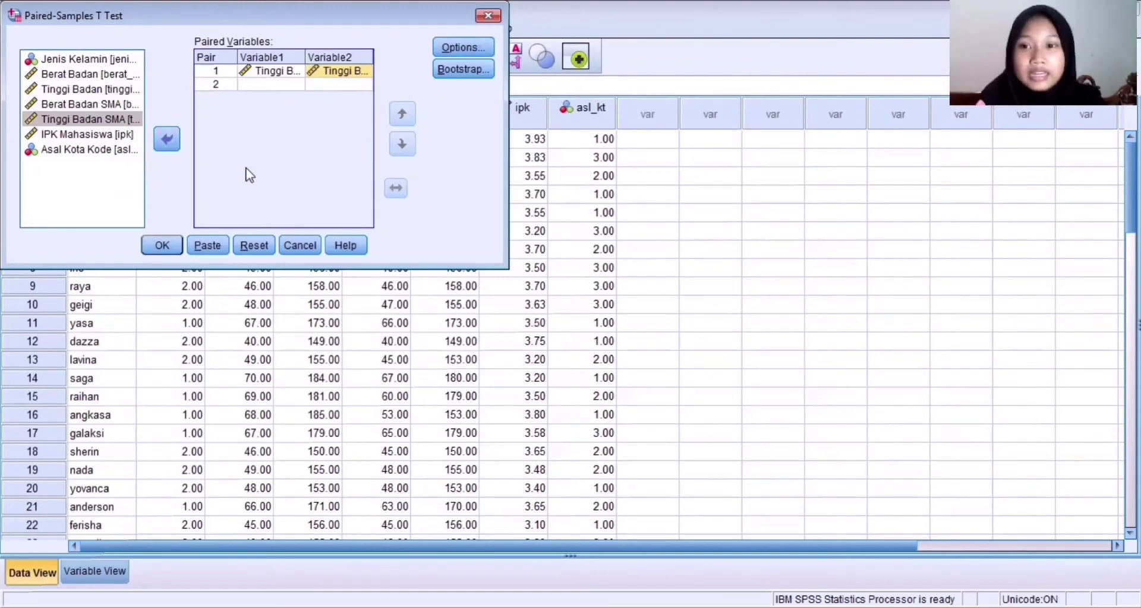
pyautogui.click(174, 246)
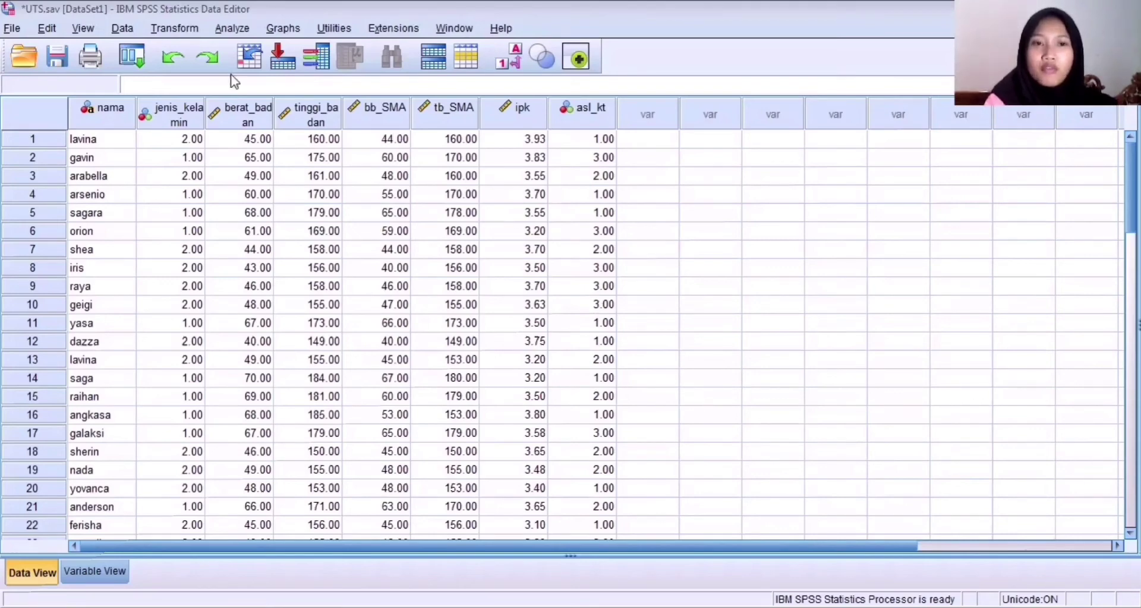
# Step: Set up a One-Way ANOVA with IPK Mahasiswa as the dependent variable and Asal Kota Kode as the factor
pyautogui.click(230, 29)
pyautogui.moveTo(348, 130)
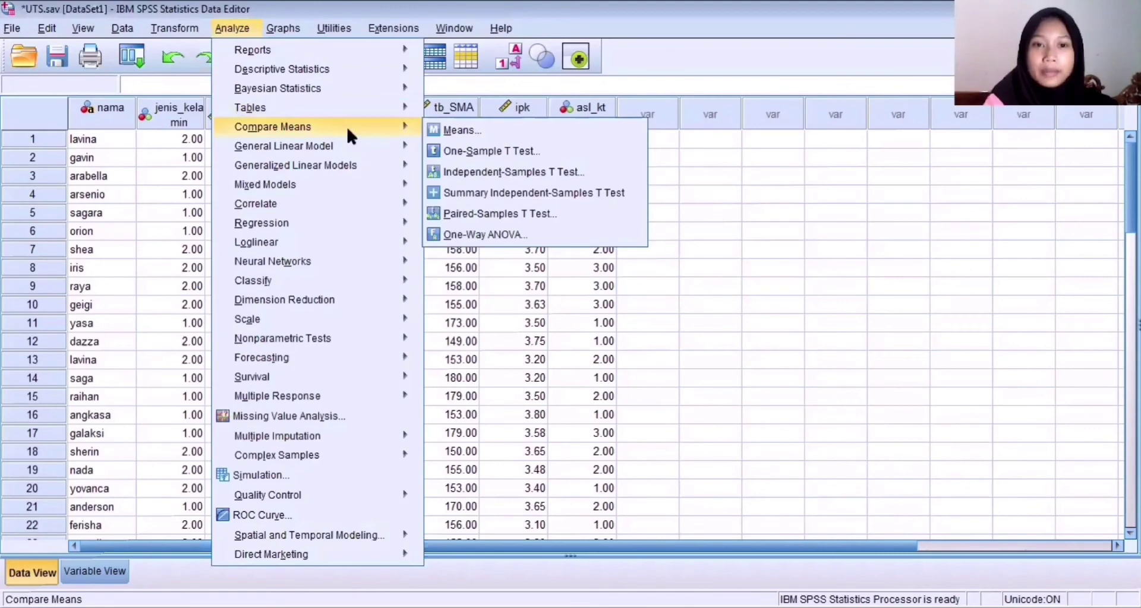
pyautogui.click(505, 233)
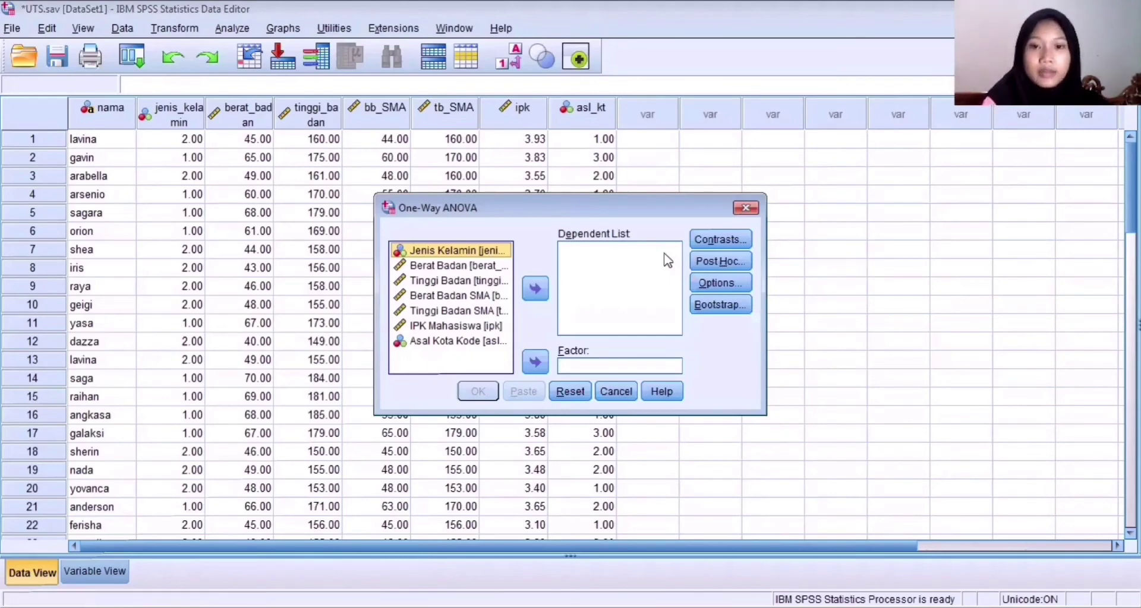
pyautogui.click(456, 330)
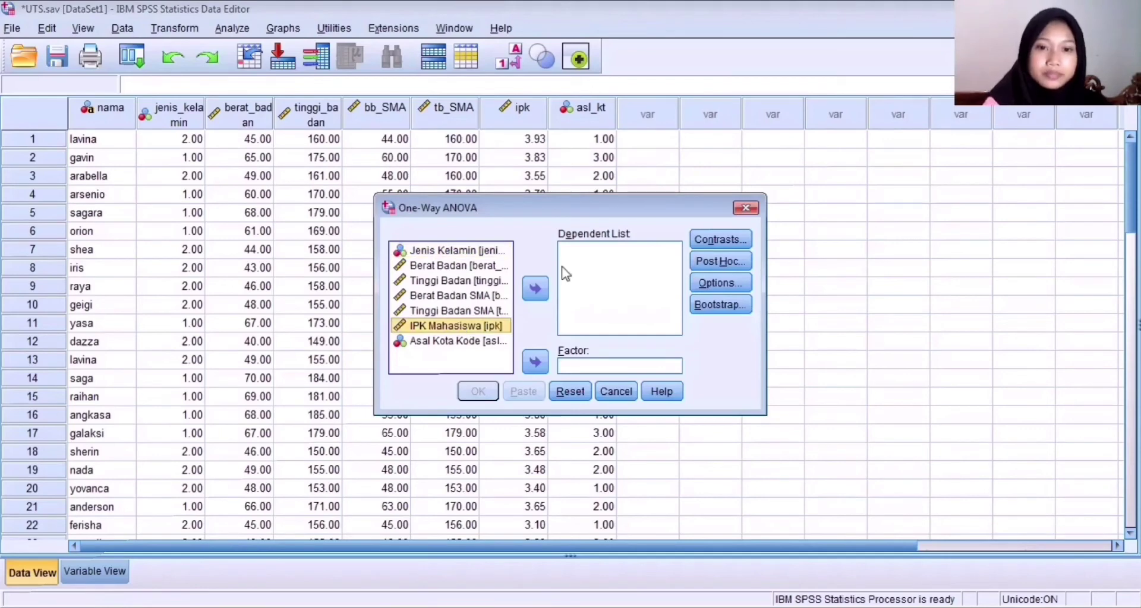
pyautogui.click(539, 287)
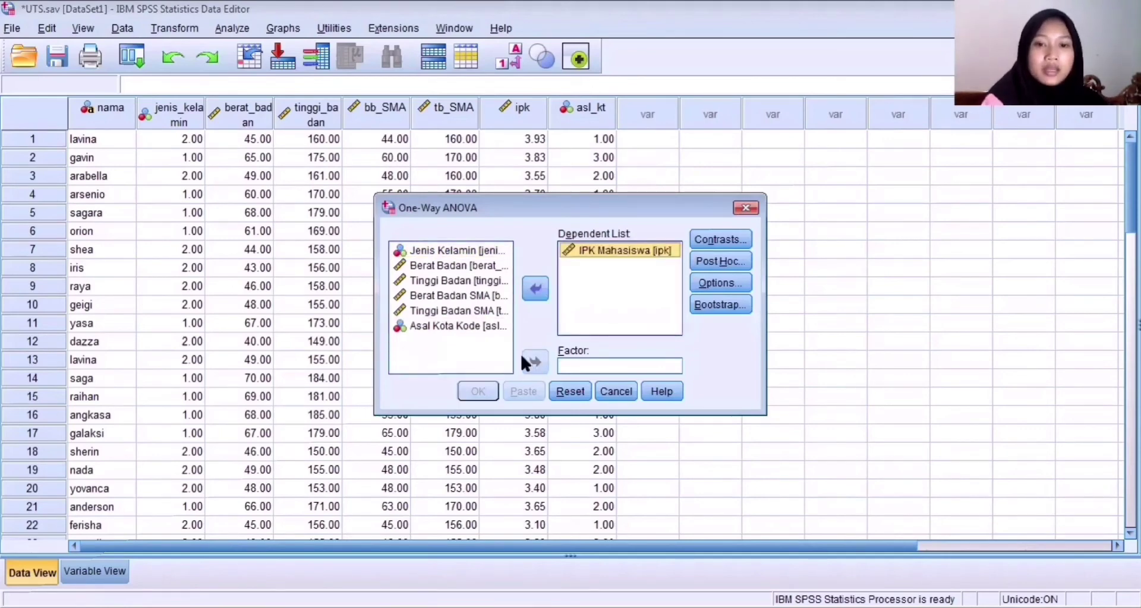
pyautogui.click(482, 328)
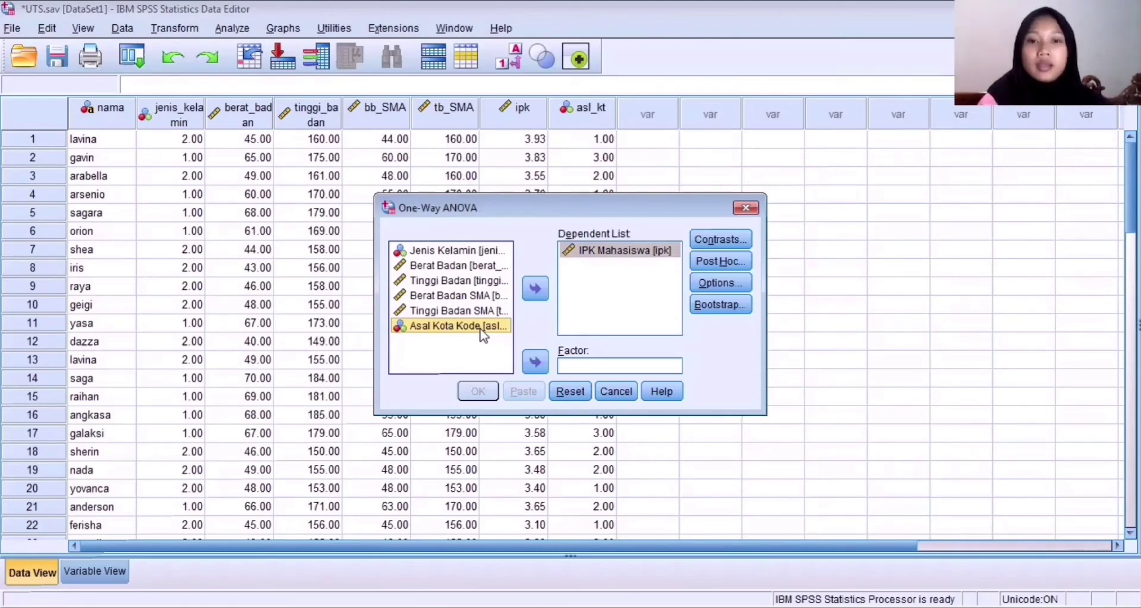
pyautogui.click(535, 362)
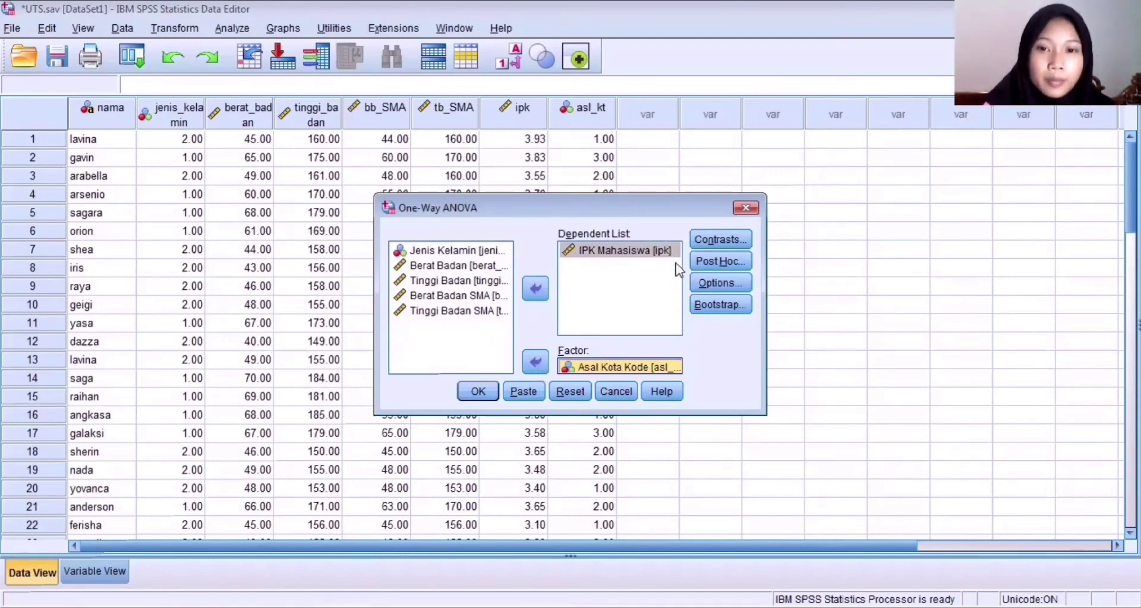
# Step: Enable the LSD post hoc comparison for the One-Way ANOVA
pyautogui.click(699, 268)
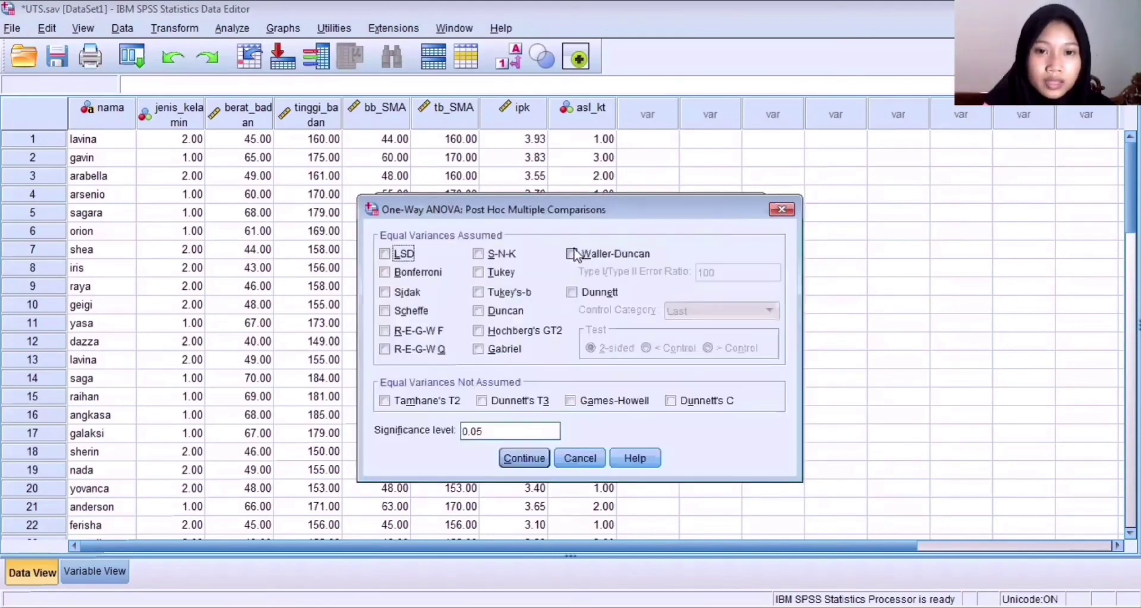
pyautogui.click(402, 254)
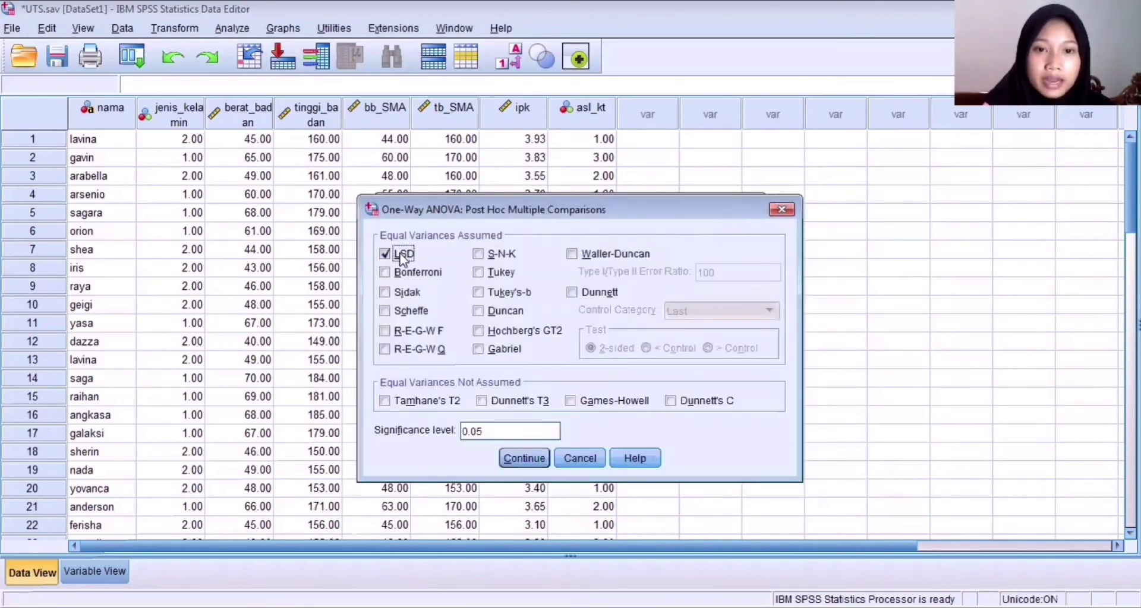
pyautogui.click(540, 466)
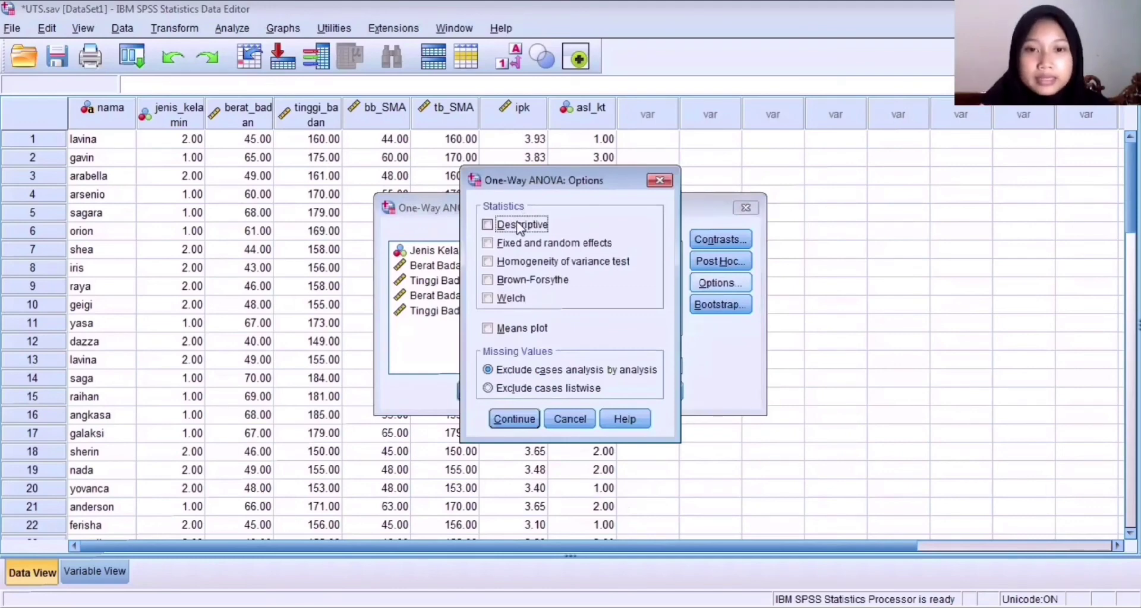
# Step: Include Descriptive statistics and the Homogeneity of variance test in the ANOVA options, and run the analysis
pyautogui.click(520, 226)
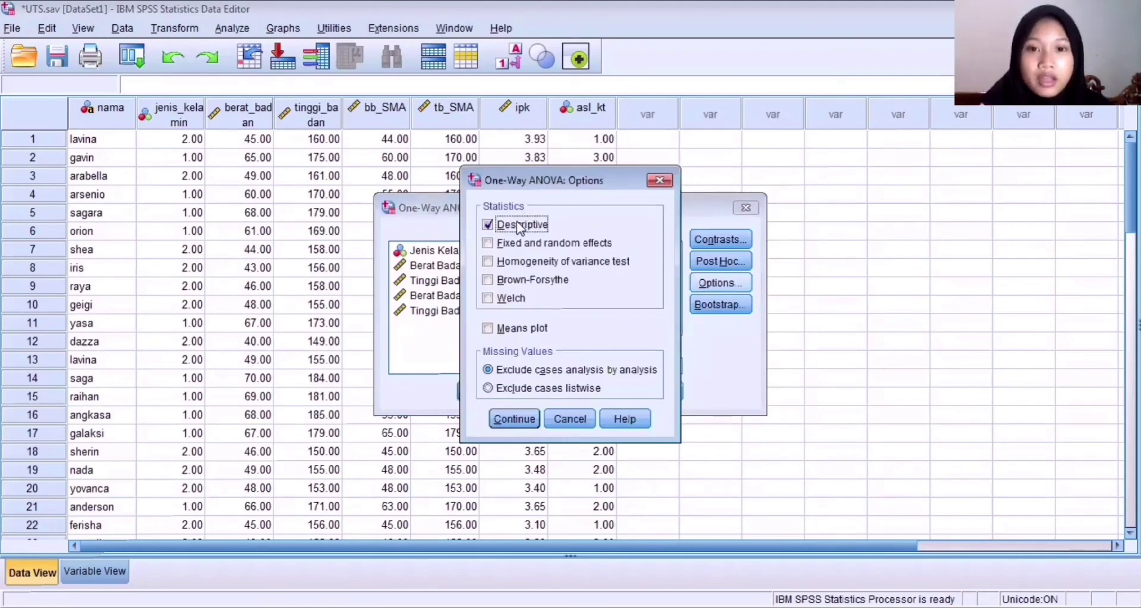
pyautogui.click(521, 262)
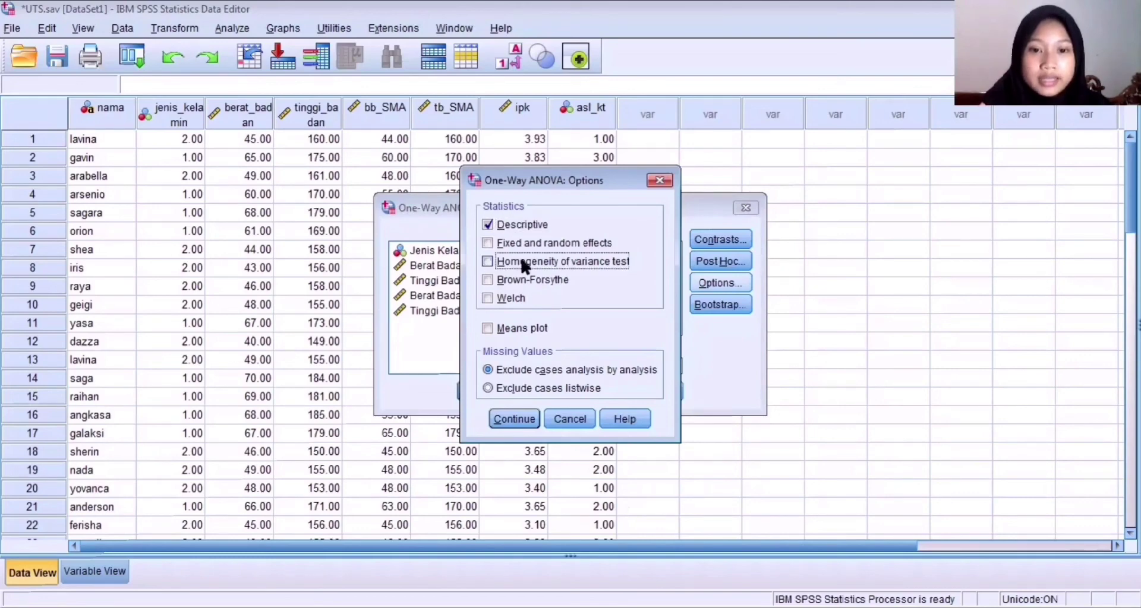
pyautogui.click(522, 421)
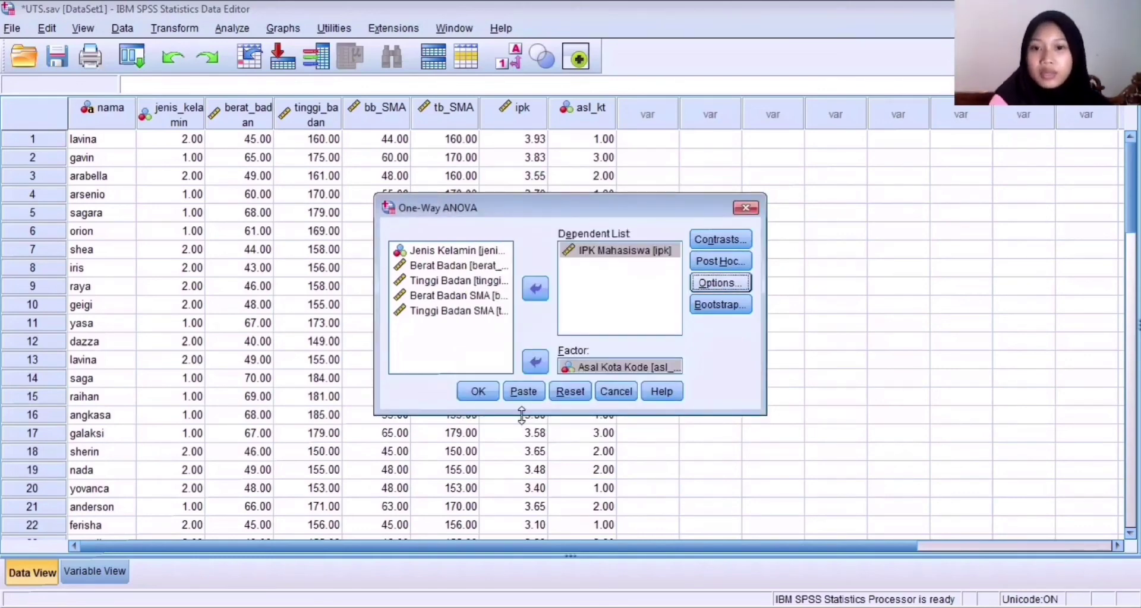
pyautogui.click(482, 394)
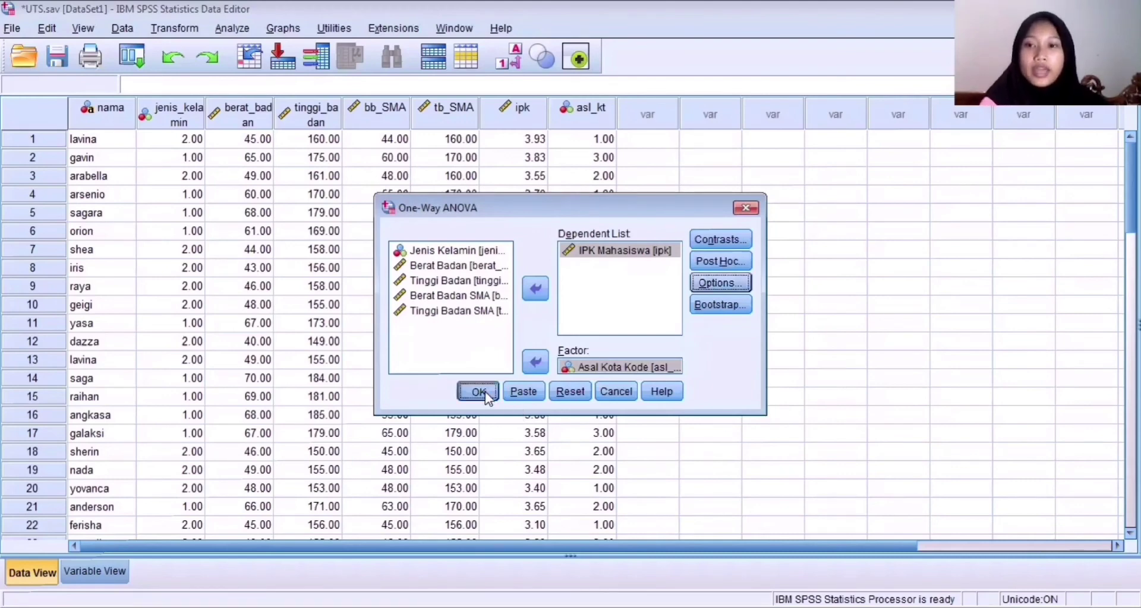
pyautogui.click(479, 392)
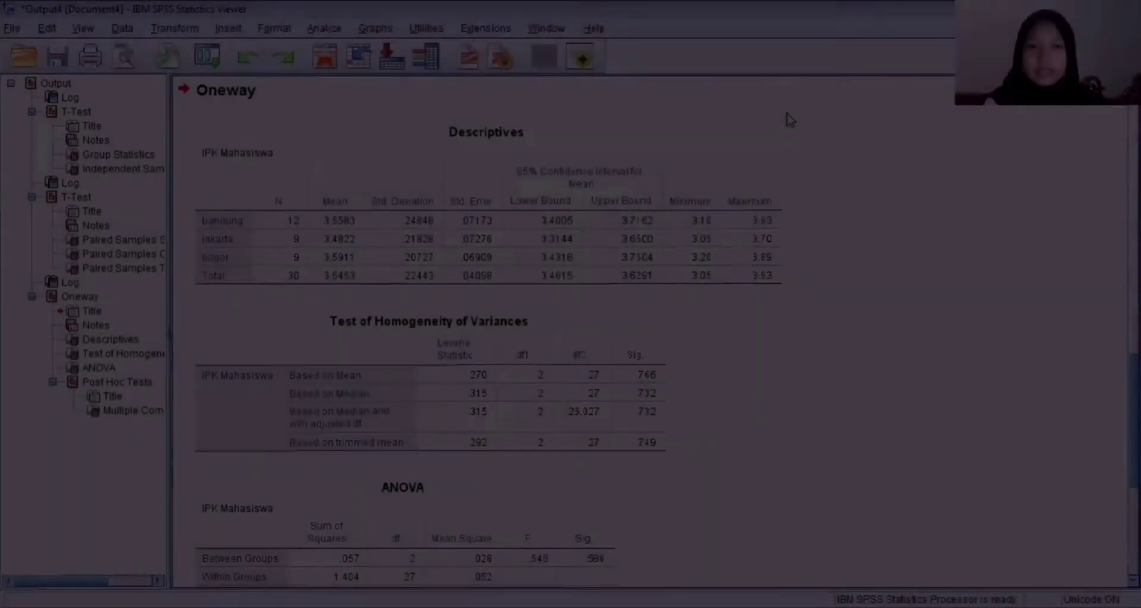